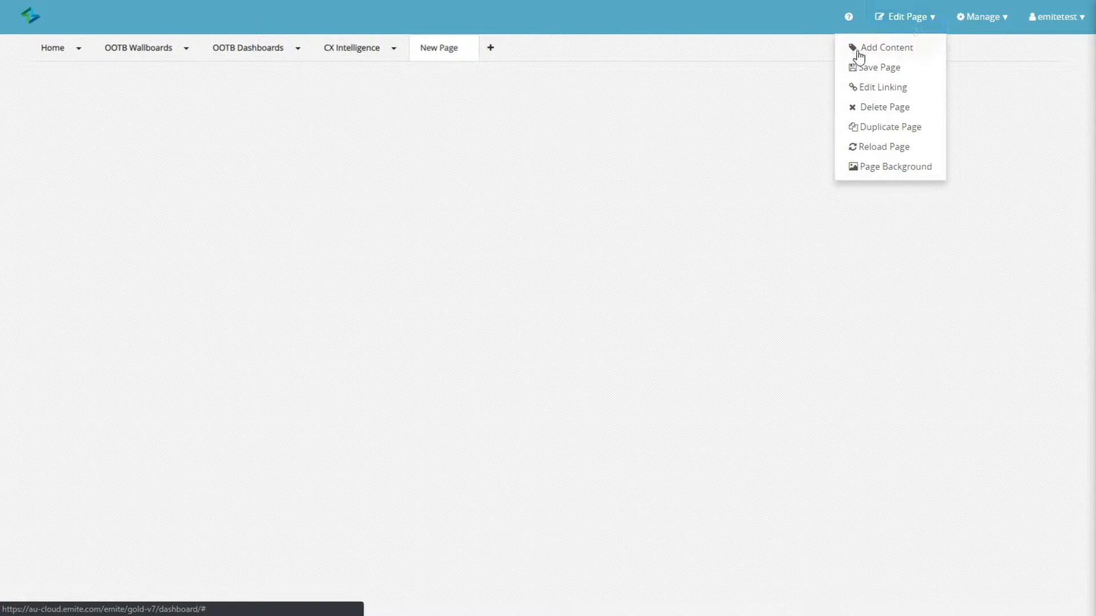
- Add one Cube Report datablock titled "Abandoned Calls by Date" to the new page
click(883, 52)
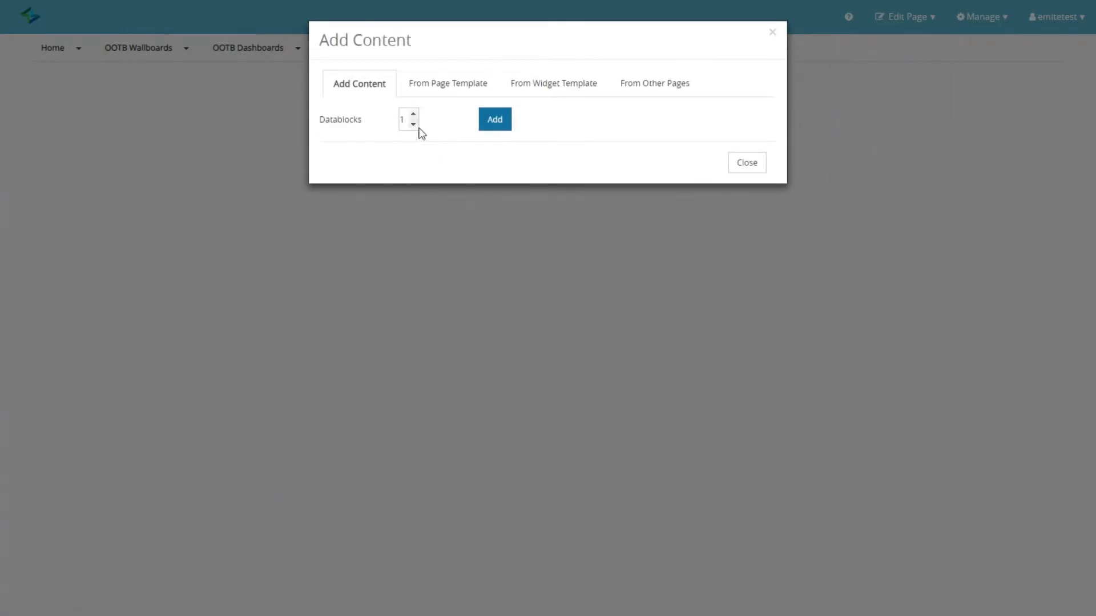
click(495, 120)
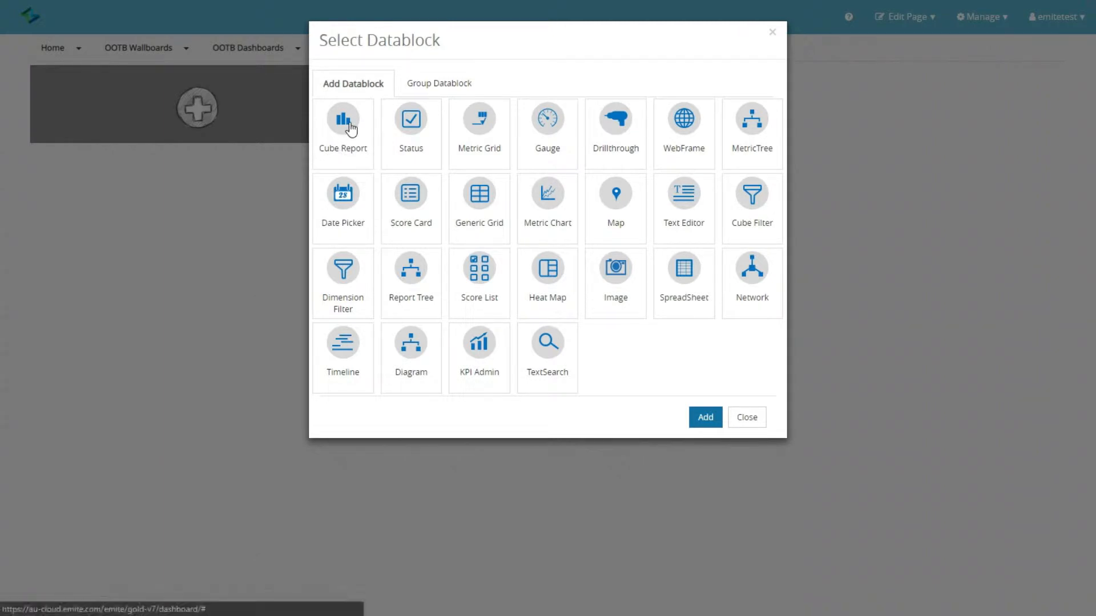
click(350, 130)
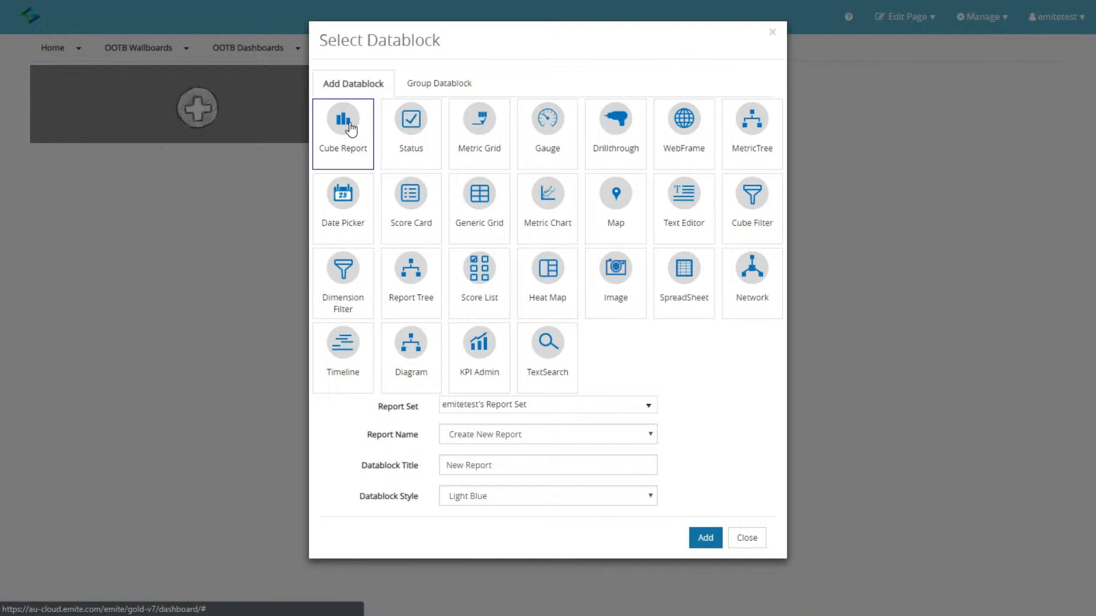
click(494, 467)
triple_click(495, 468)
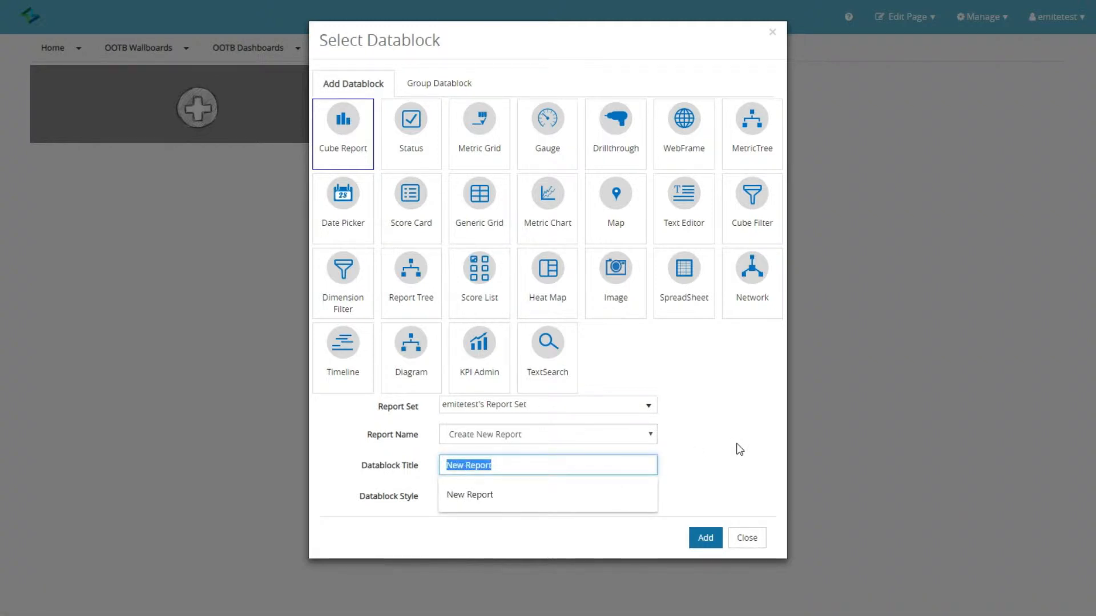
text(Abandoned)
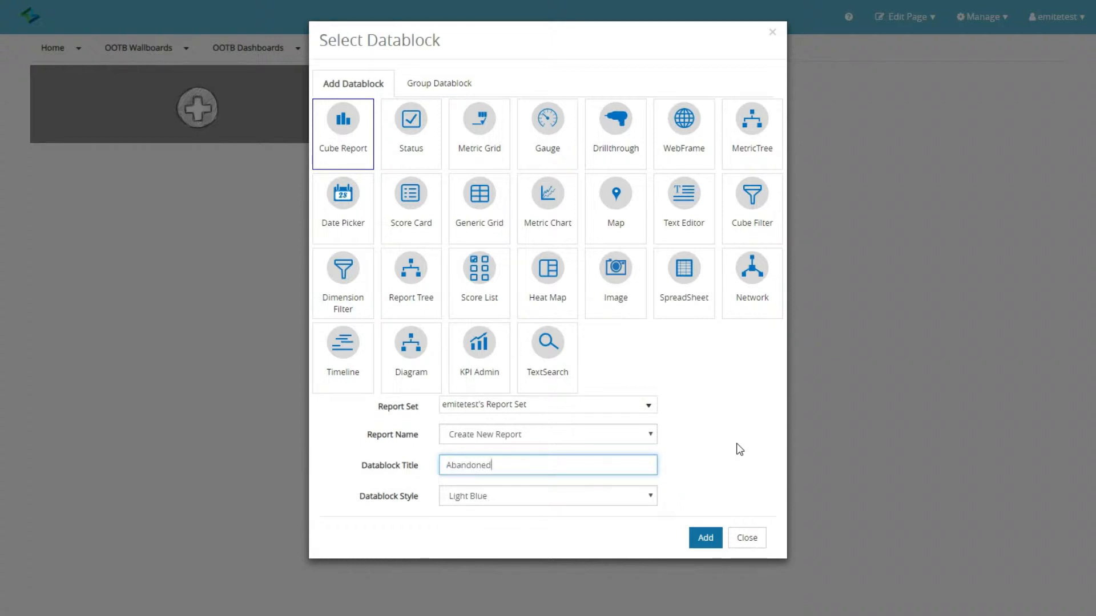
text( Calls by Date)
click(706, 539)
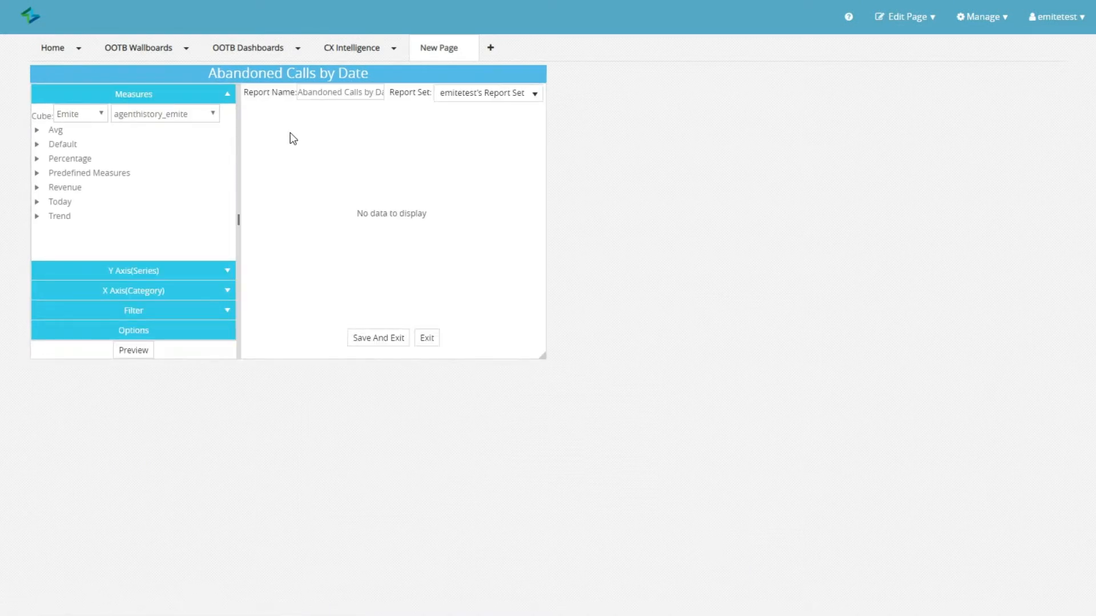
- Maximize the datablock and select the Aban Total KPI from the callsegments_emite cube as its measure
mouse_move(270, 71)
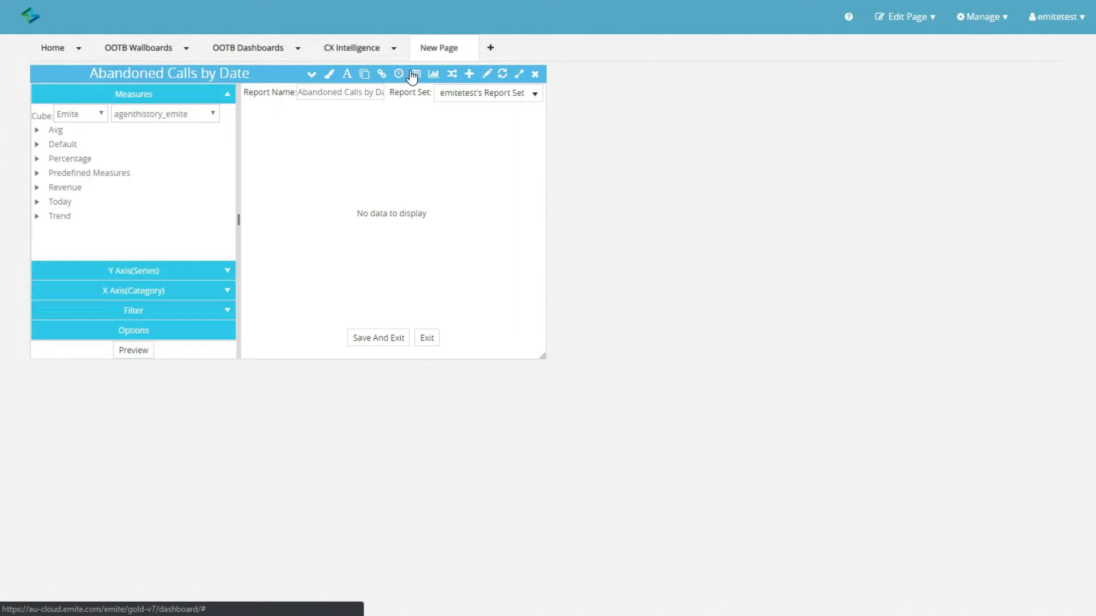
click(519, 75)
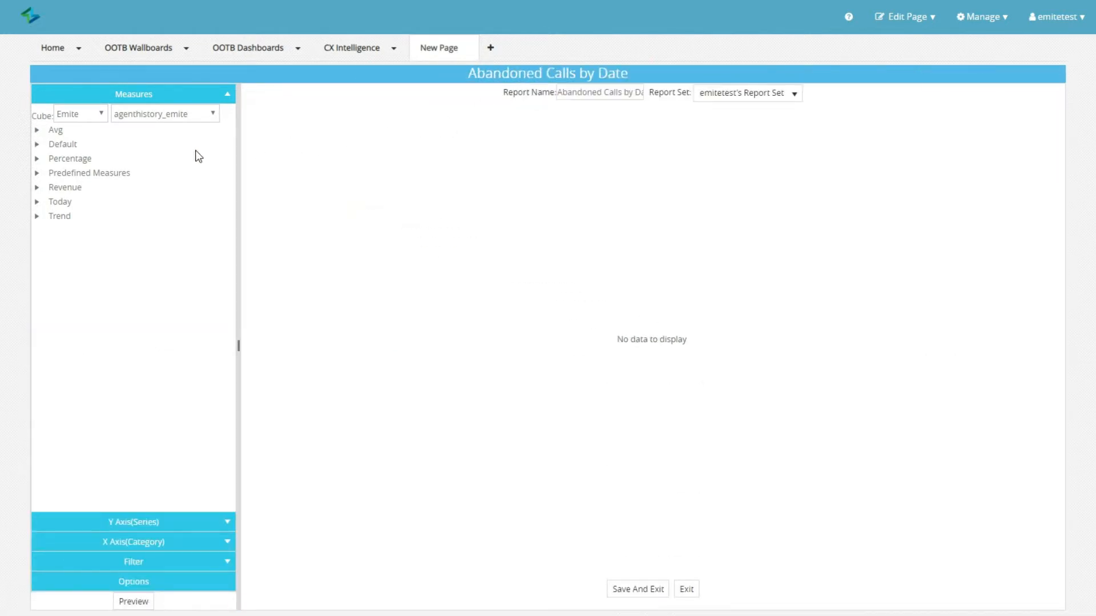
click(212, 114)
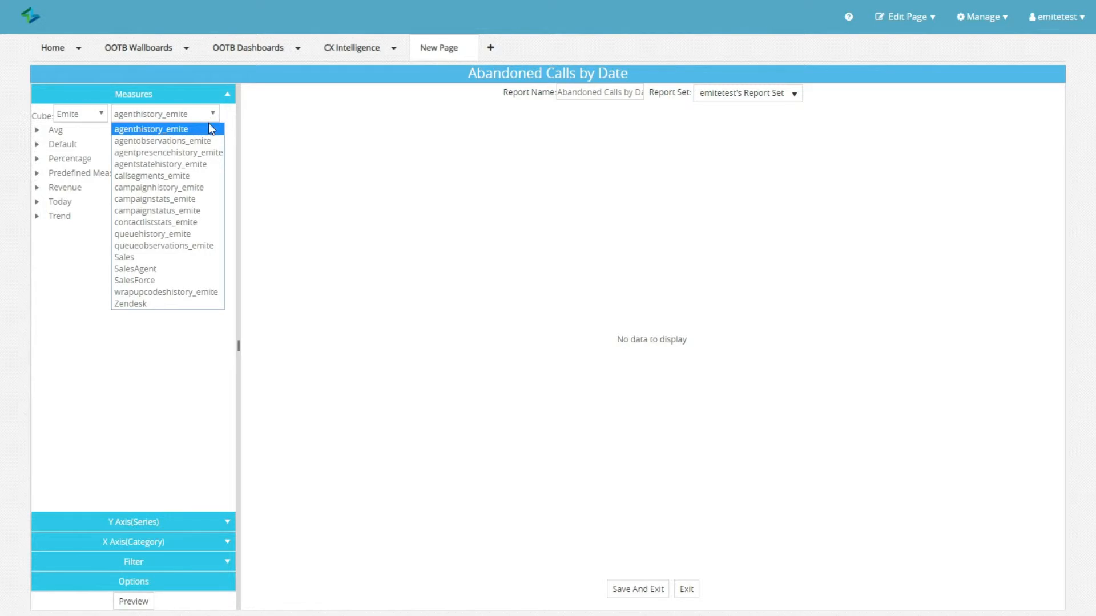
click(202, 176)
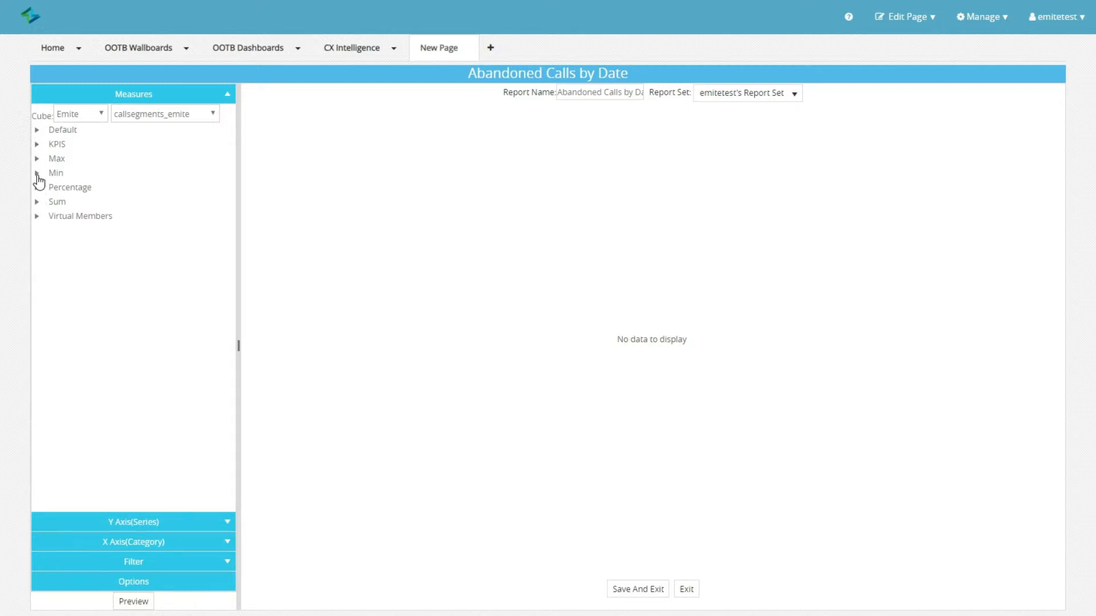
click(36, 145)
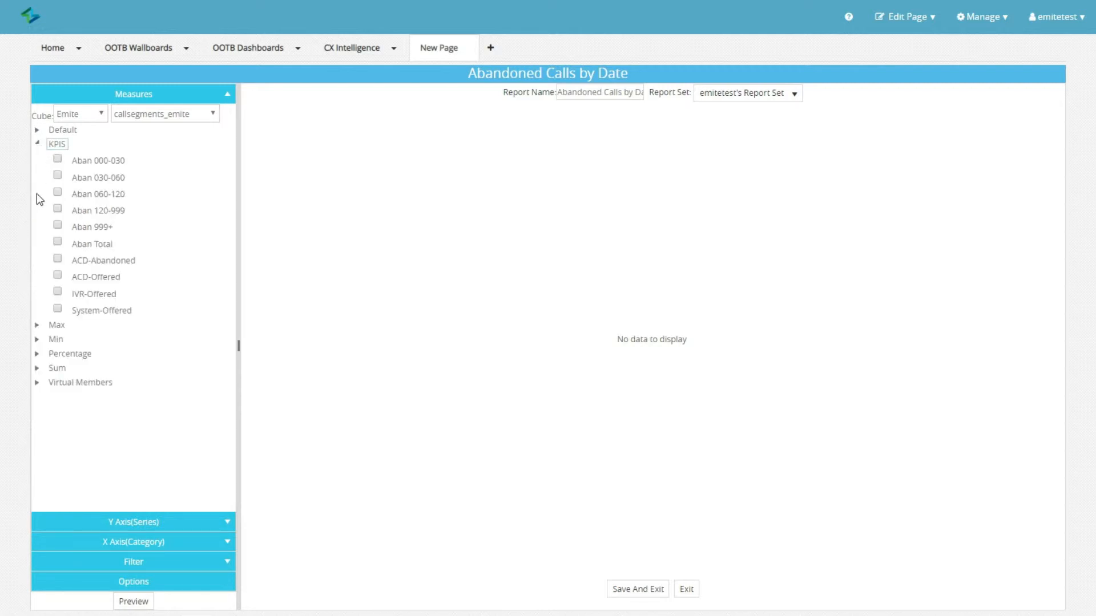
click(57, 242)
- Set the report's X axis category to the Segment Start level under Segment Start's Date
click(177, 548)
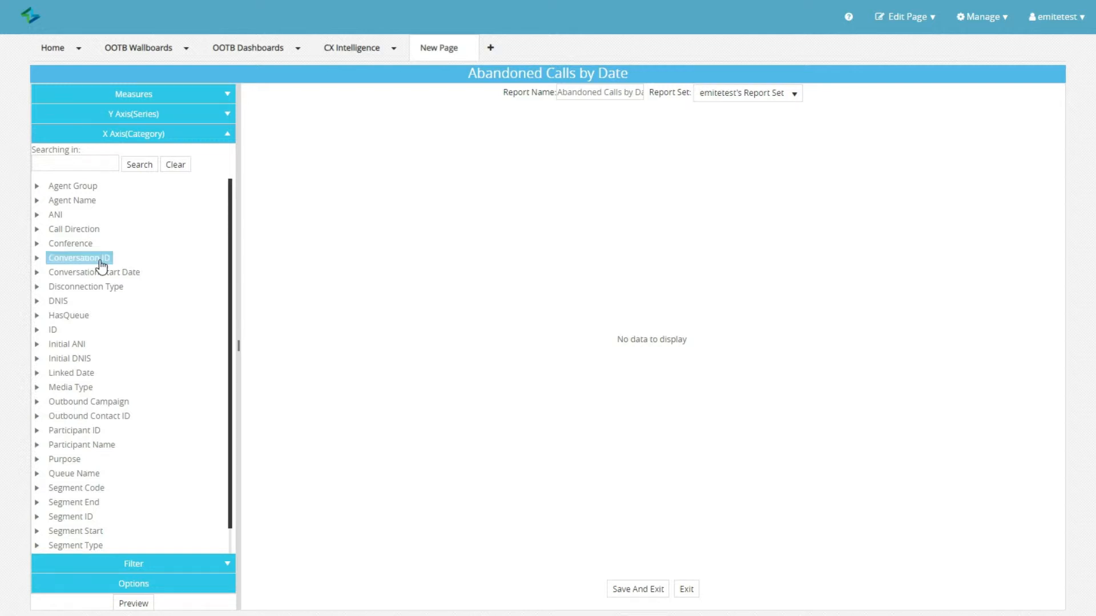
scroll(132, 417, down, 1)
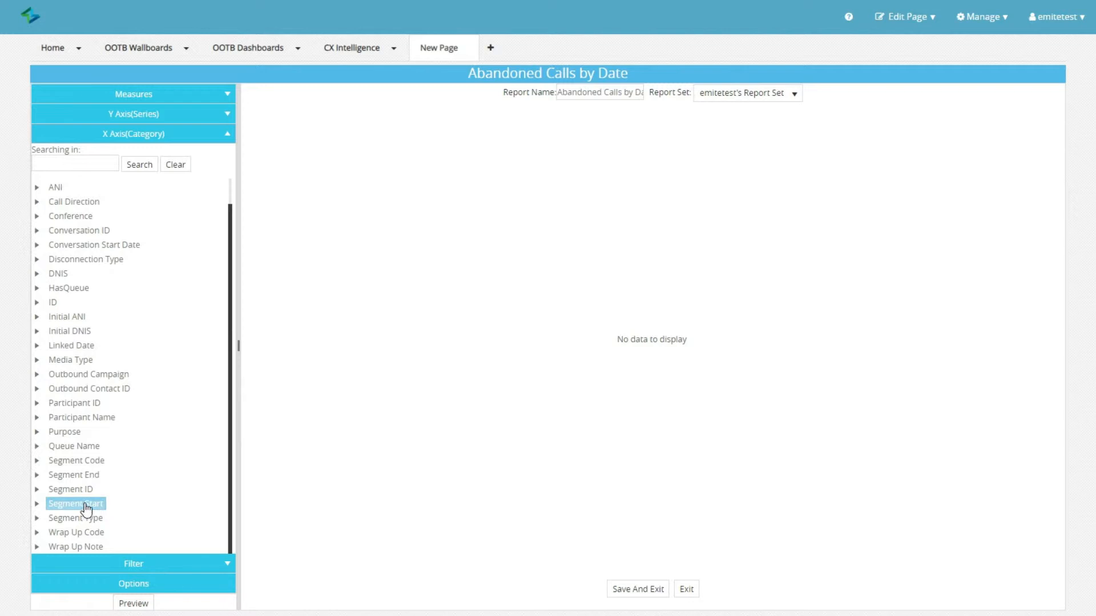
click(36, 505)
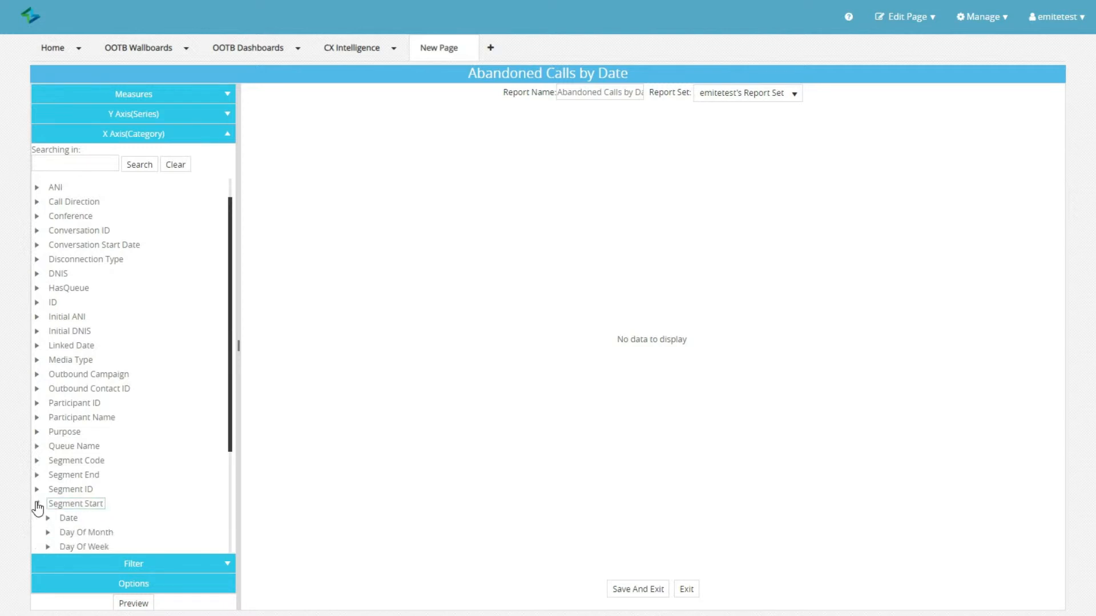
scroll(203, 460, down, 2)
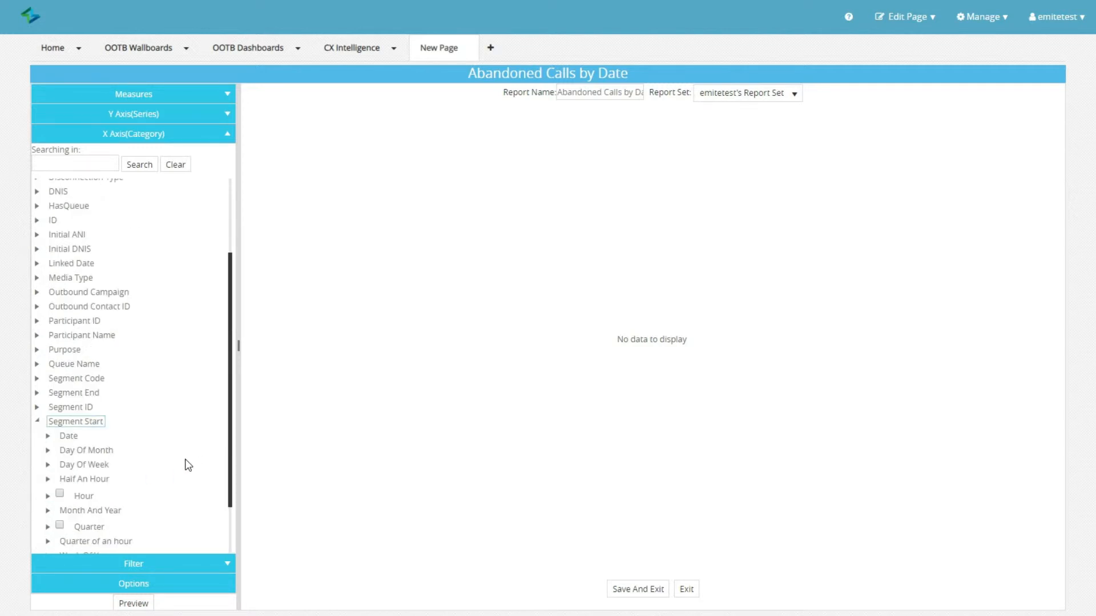
scroll(186, 462, down, 2)
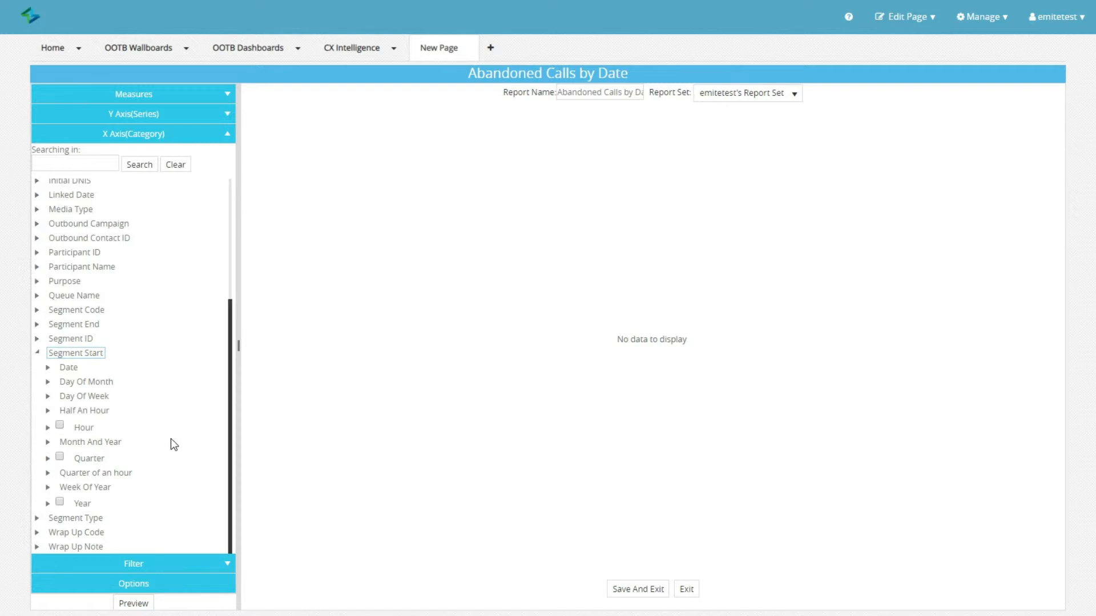
click(105, 383)
click(48, 368)
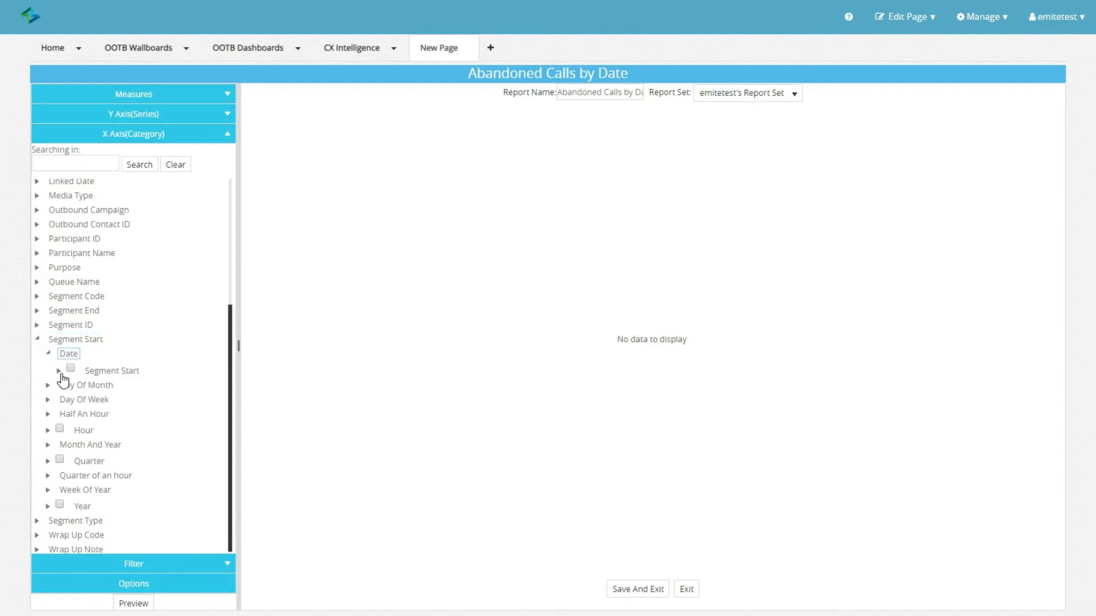
click(70, 369)
- Set the report's dimension for linking to Linked Date, and save the report after previewing the chart
click(169, 564)
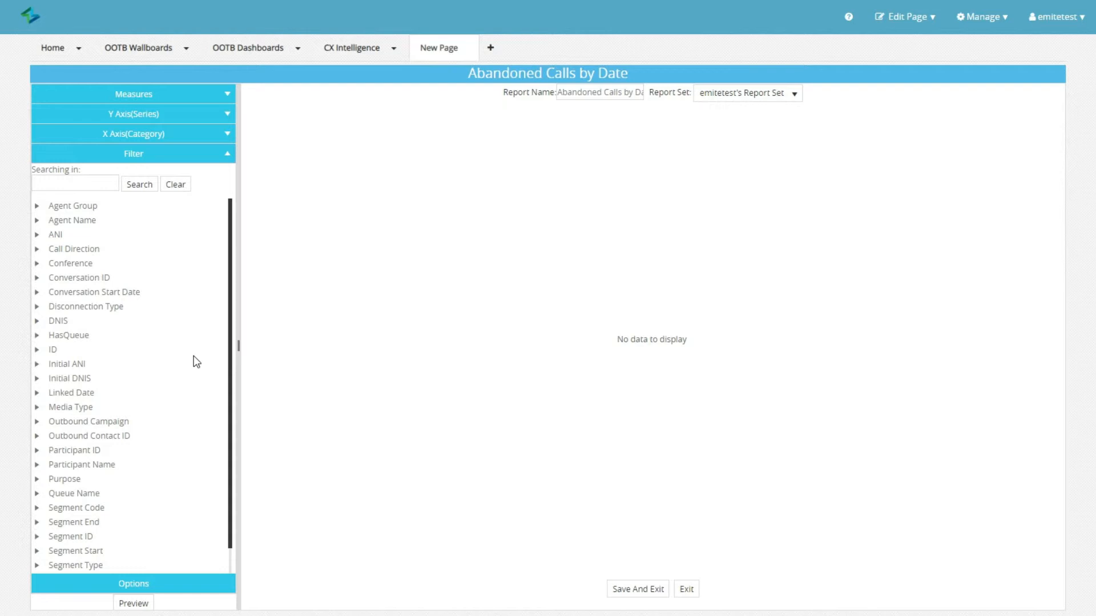
click(177, 584)
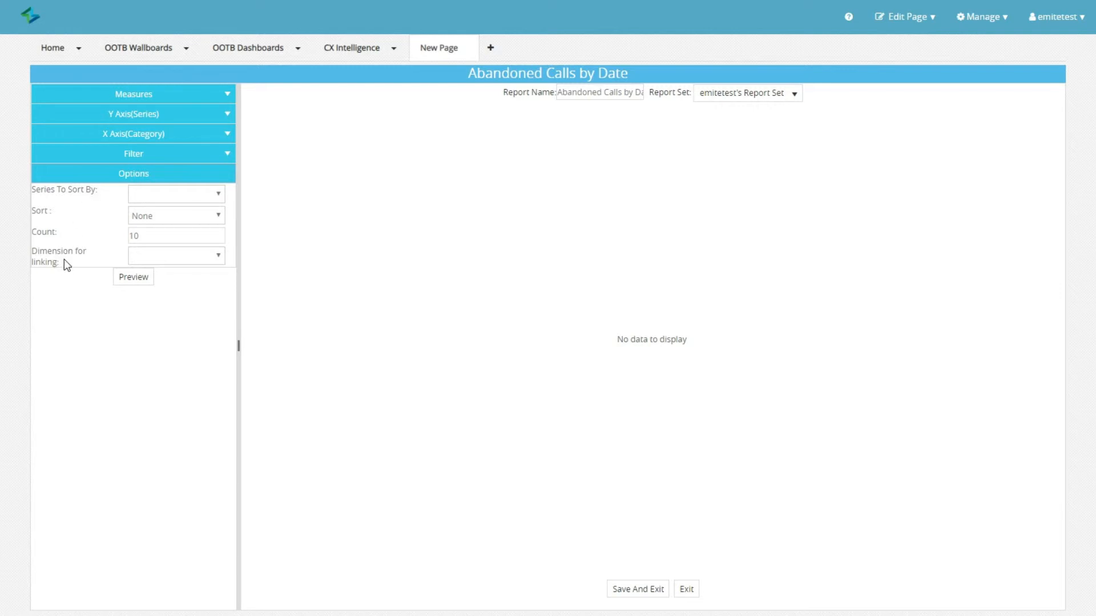
click(172, 258)
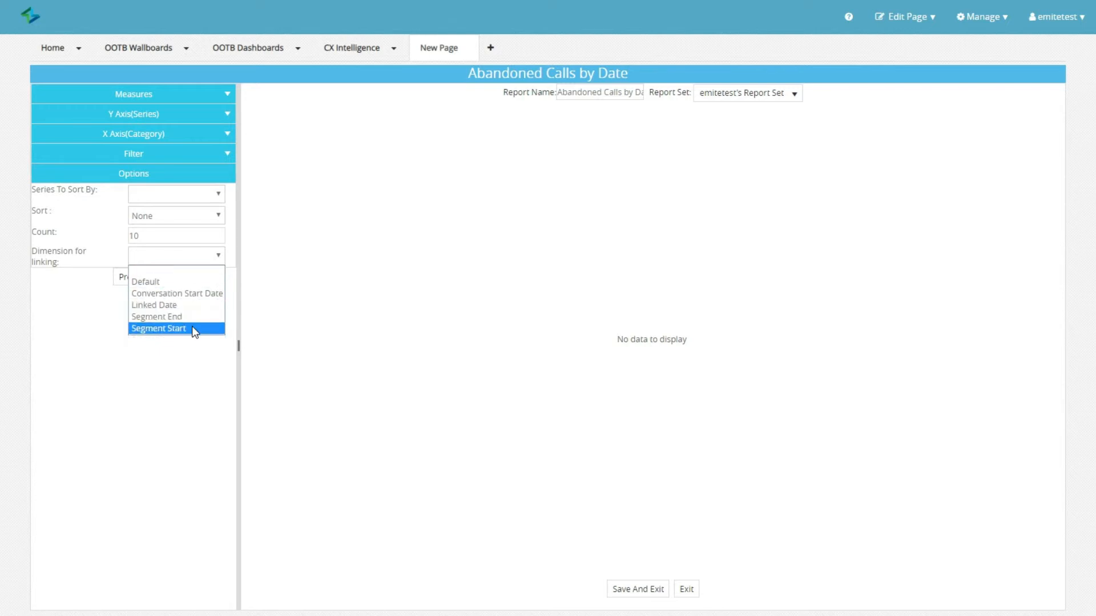
click(198, 309)
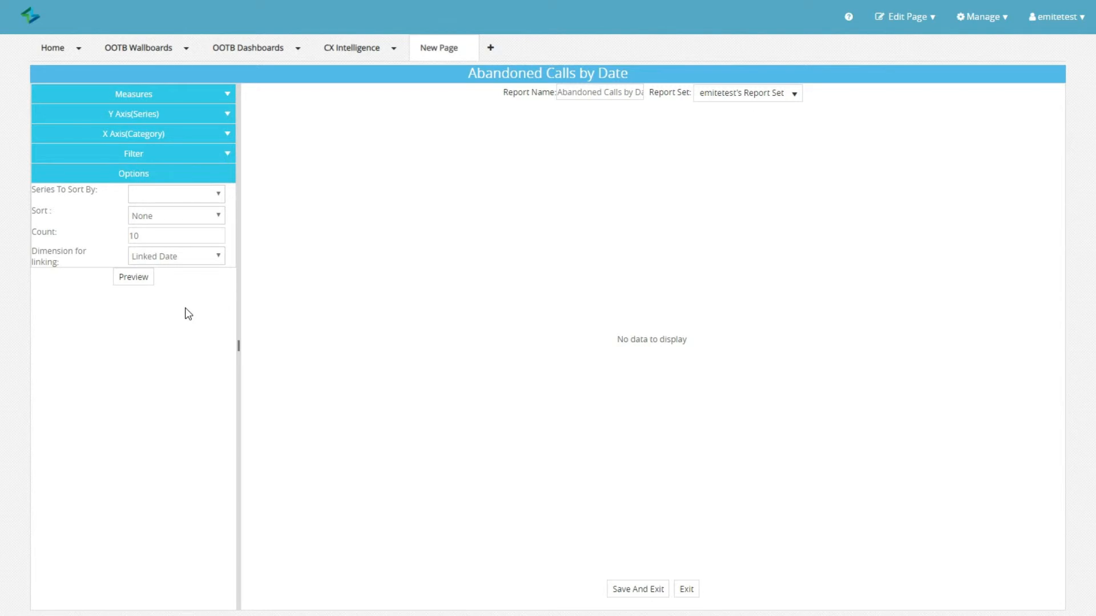
click(135, 284)
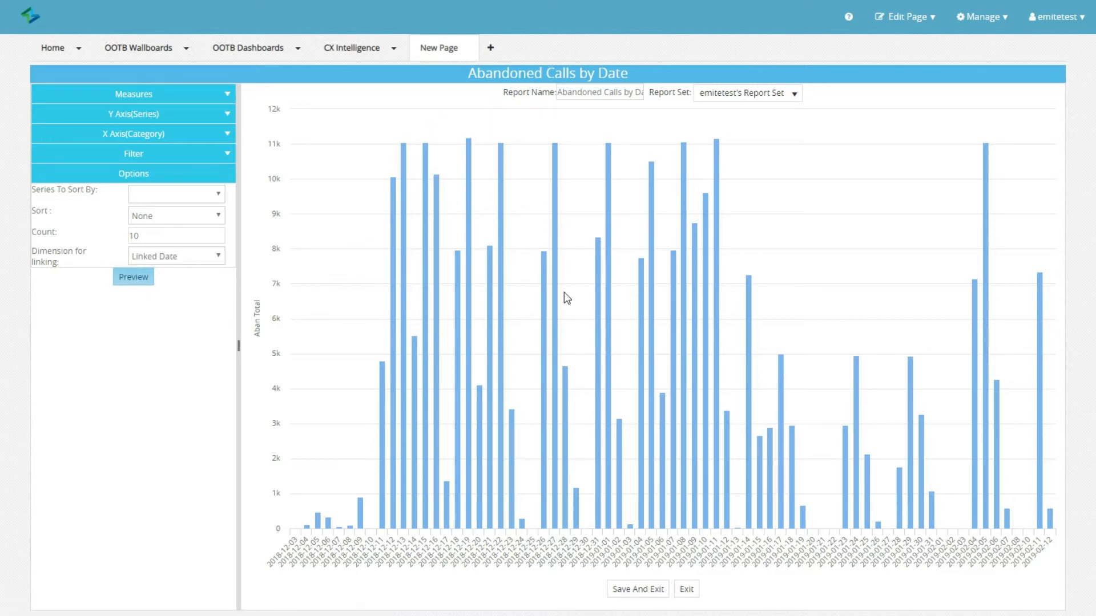
click(645, 597)
key(Return)
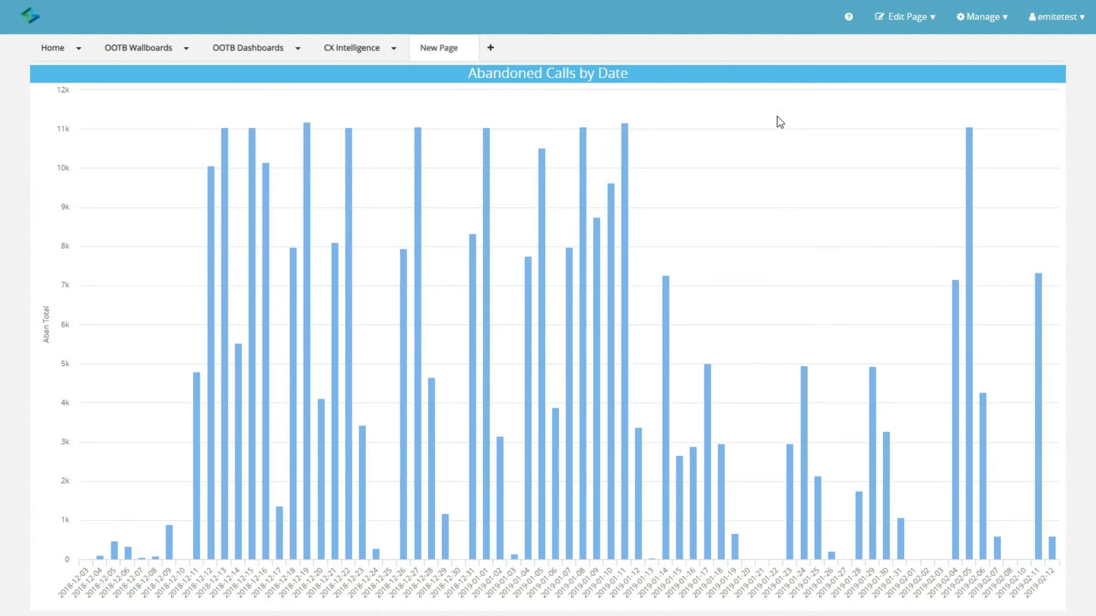
- Restore the datablock from full size, reduce its height slightly and move it to the middle of the page
mouse_move(760, 76)
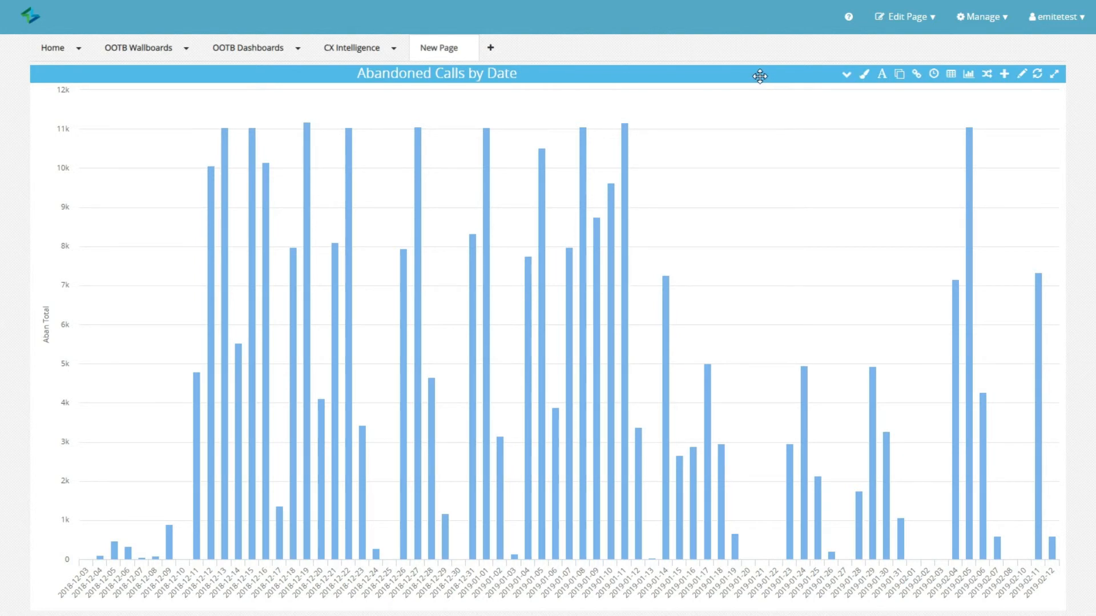
click(1058, 77)
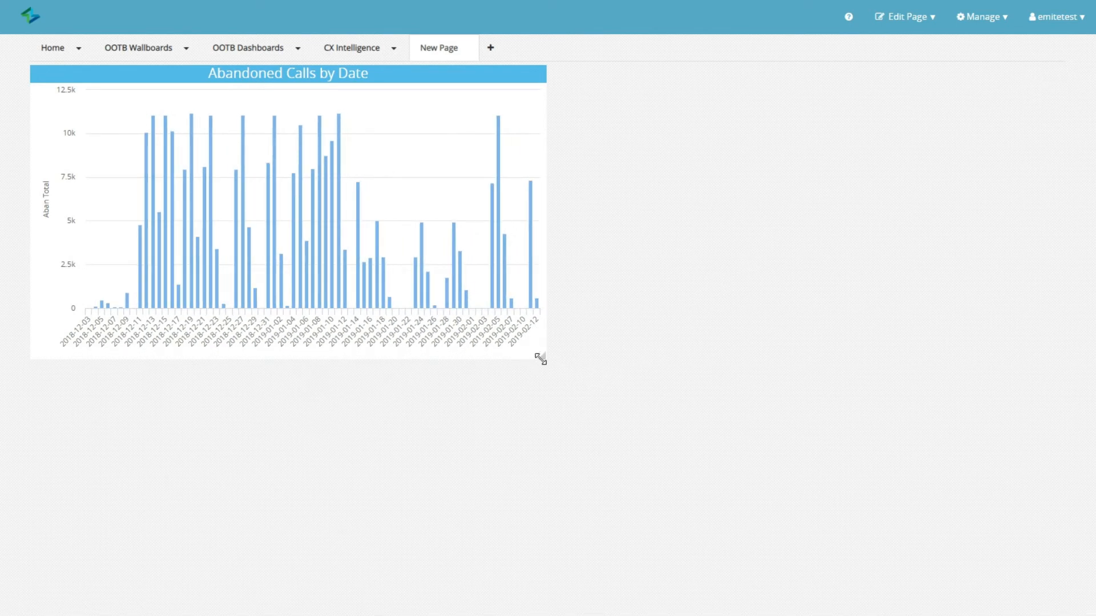
drag(540, 358, 507, 309)
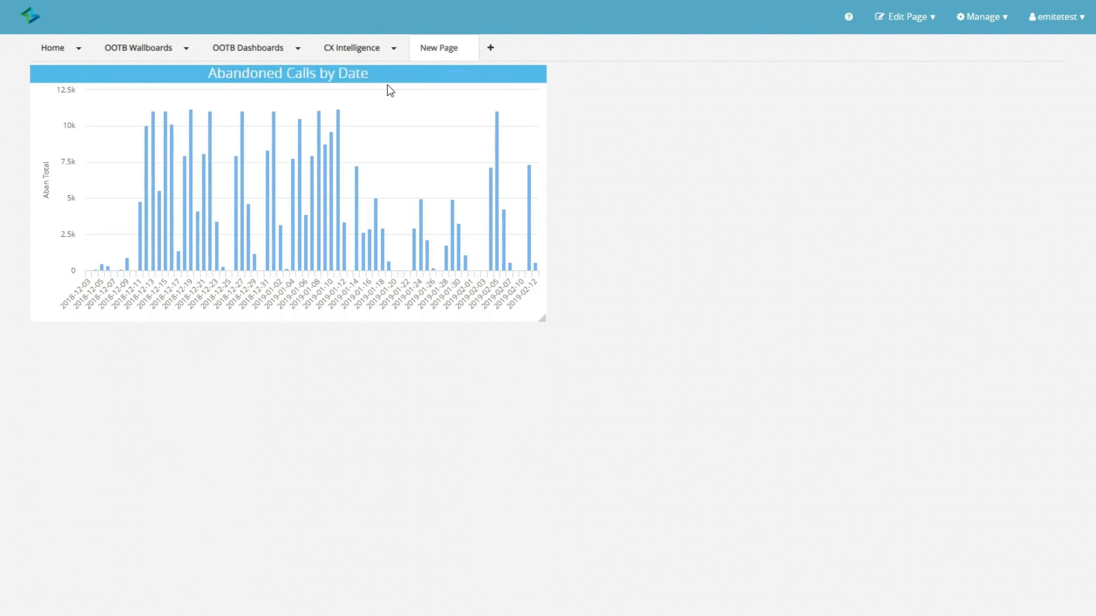
drag(277, 73, 514, 77)
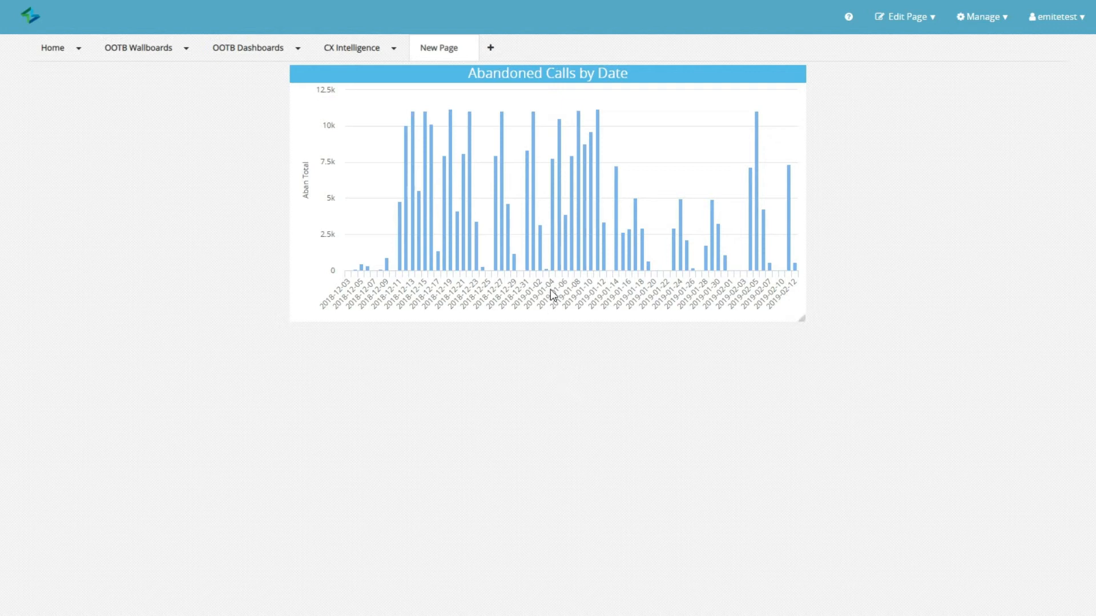
- Show the report as a table and add the System-Offered KPI as a second measure, saving the report
mouse_move(581, 76)
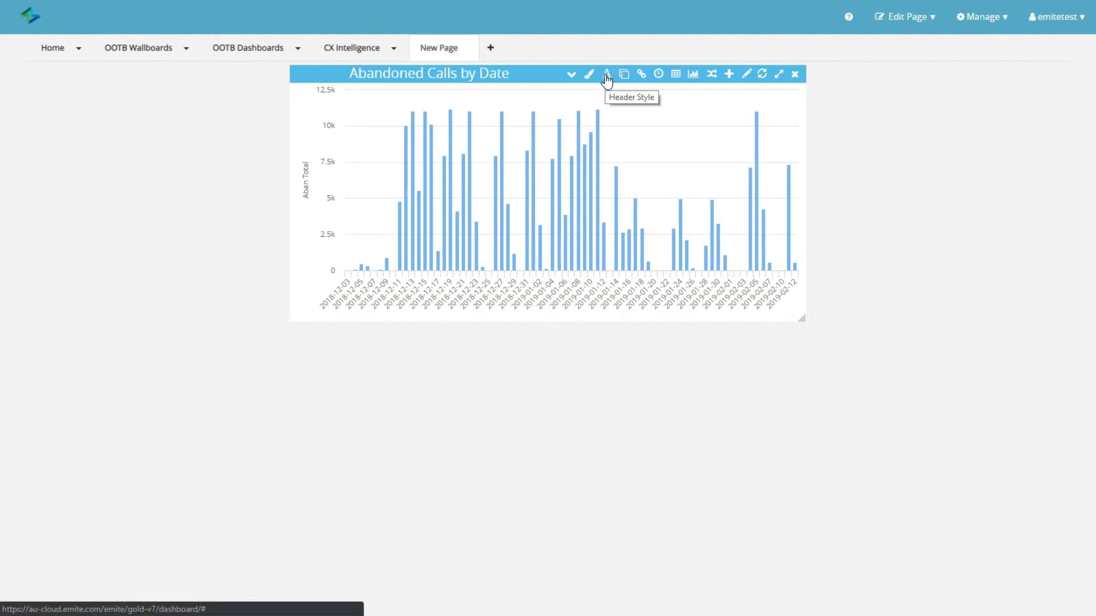
click(675, 80)
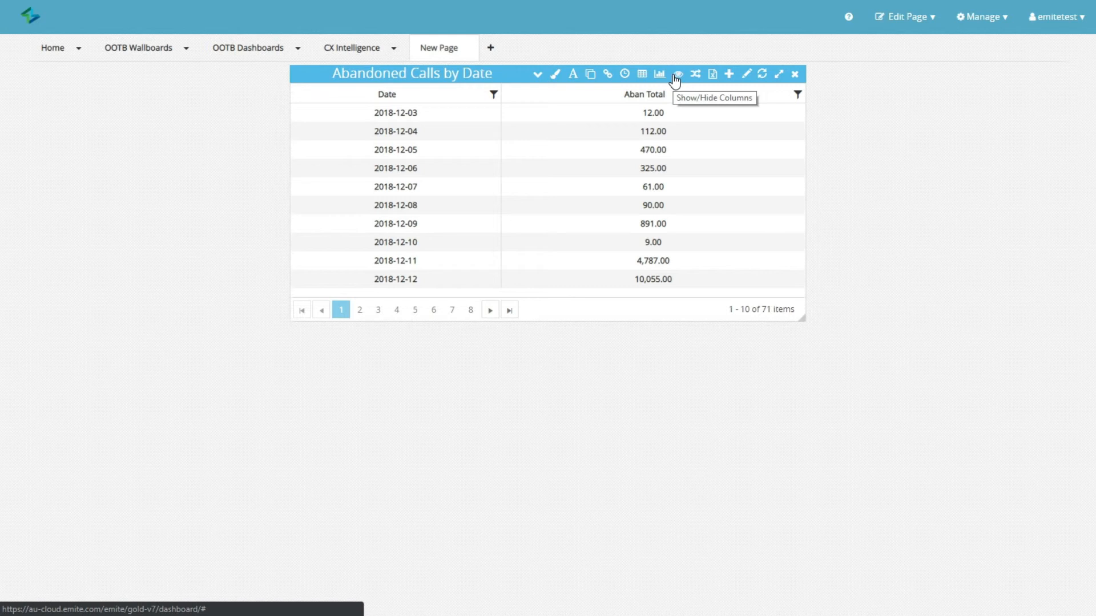
click(748, 80)
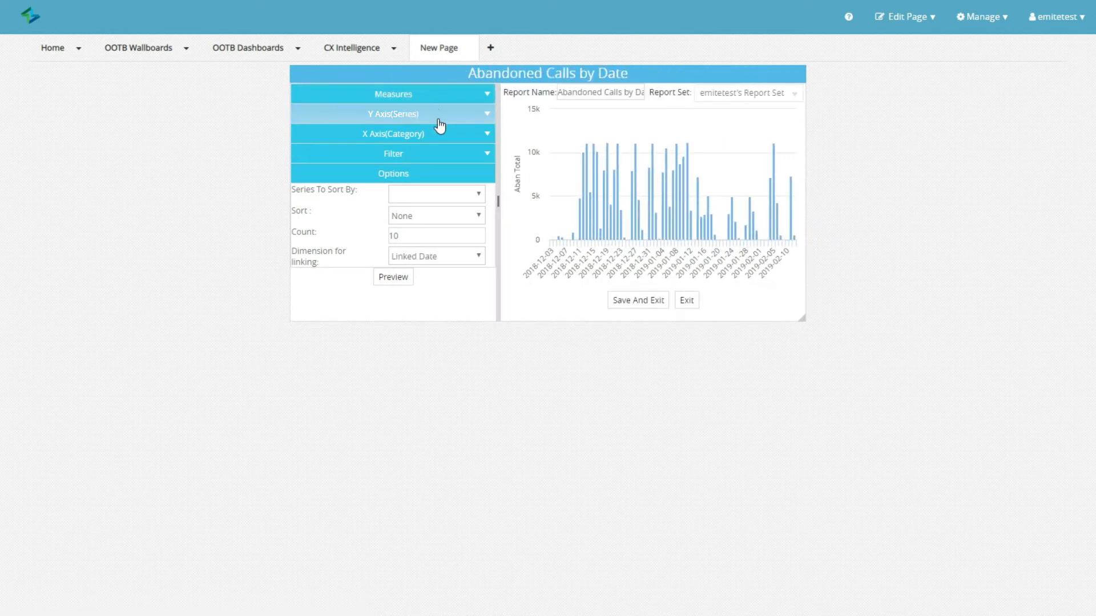
click(445, 99)
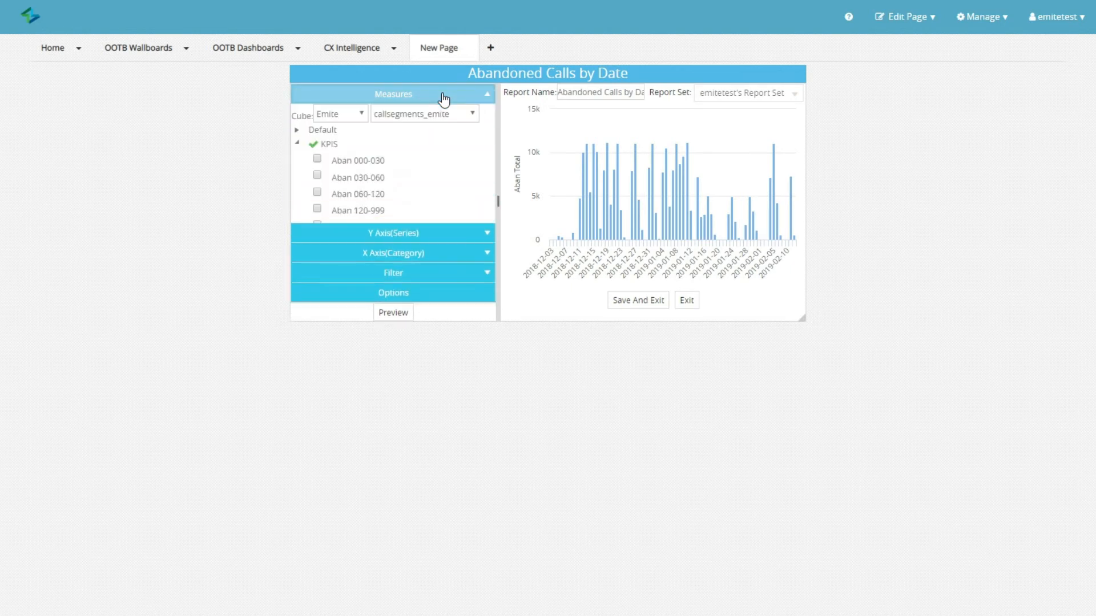
mouse_move(789, 83)
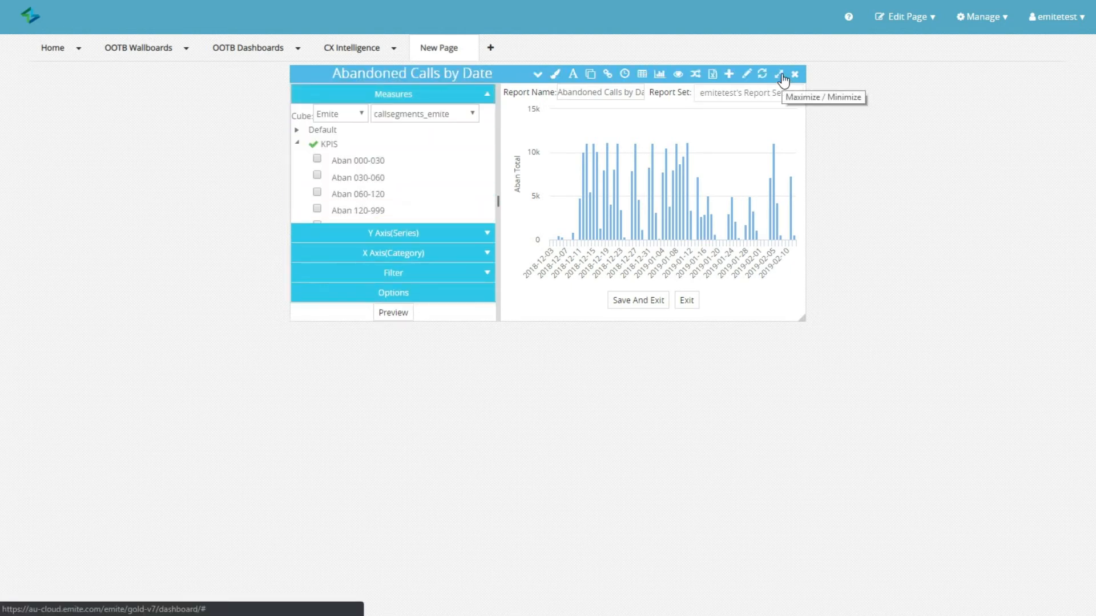
click(780, 75)
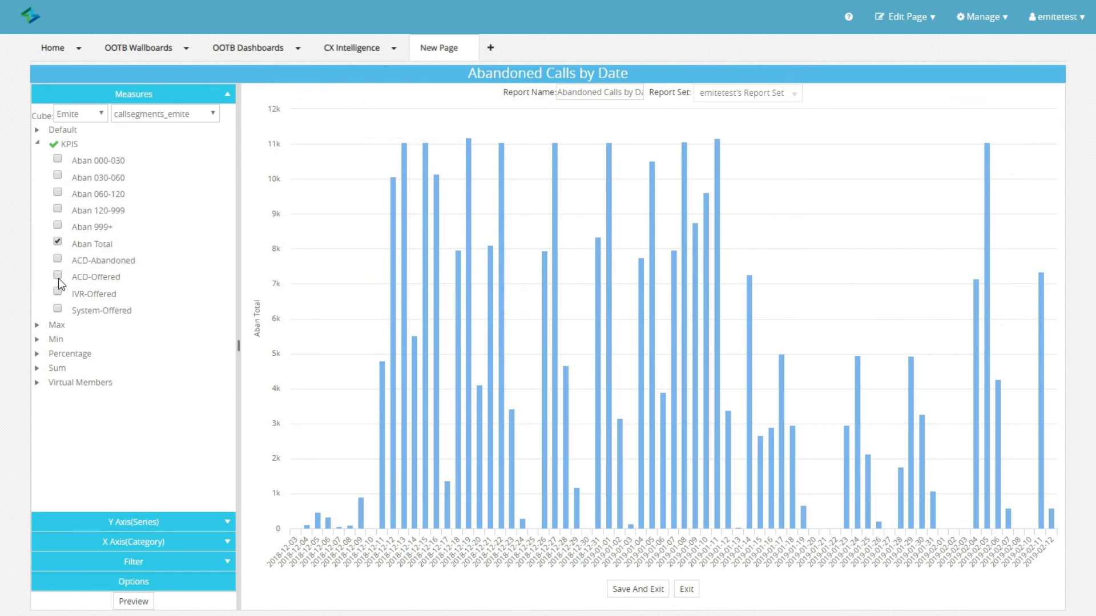
click(57, 309)
click(644, 592)
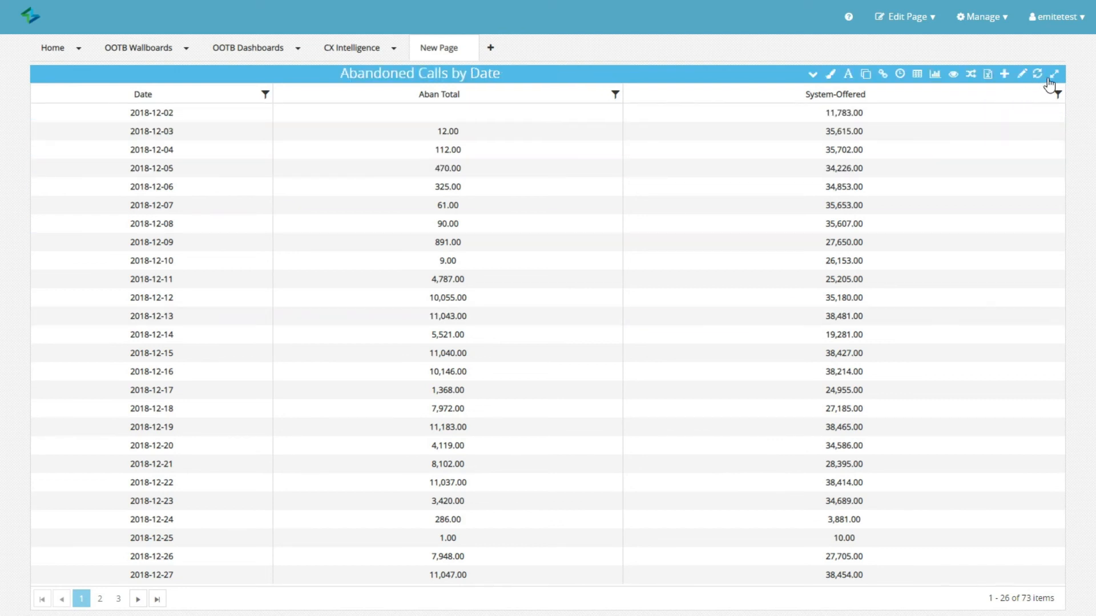
- Return the datablock to its normal size at the page's left edge and save the page
click(1055, 77)
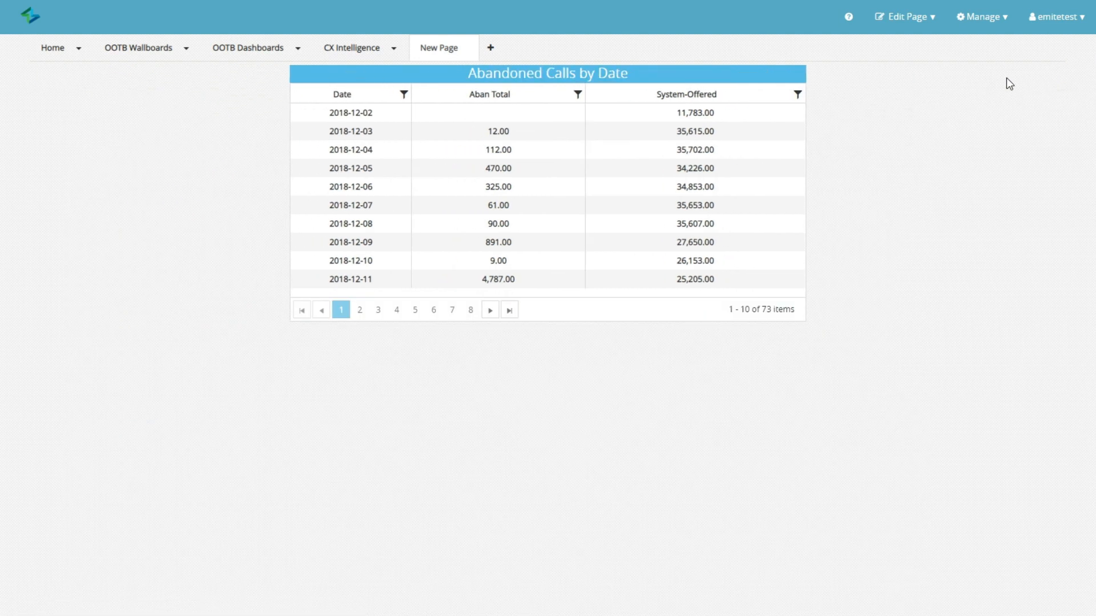
drag(502, 73, 243, 73)
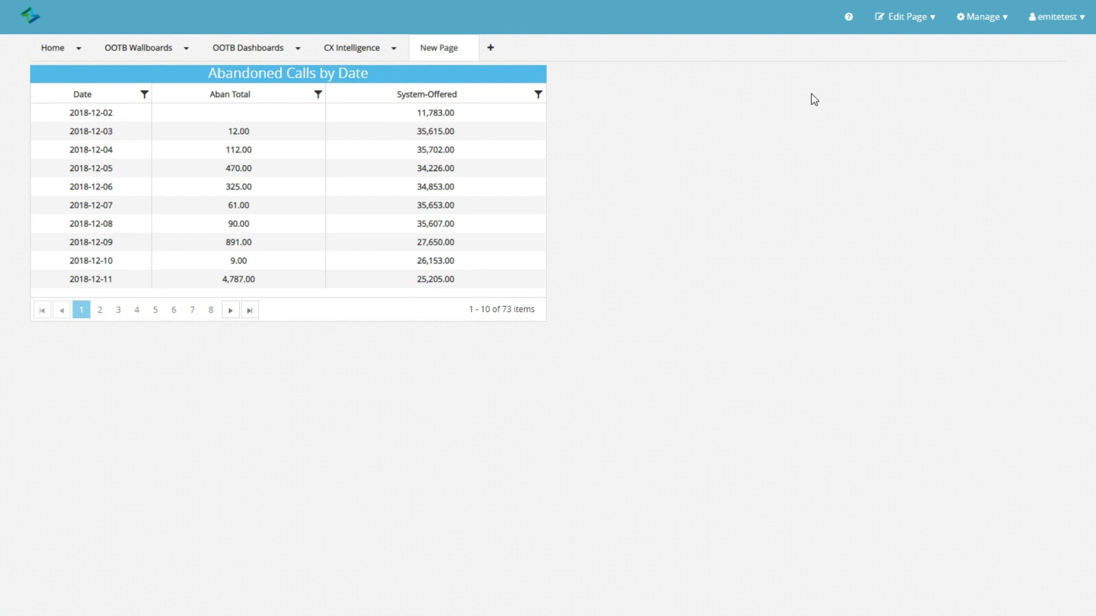
click(922, 33)
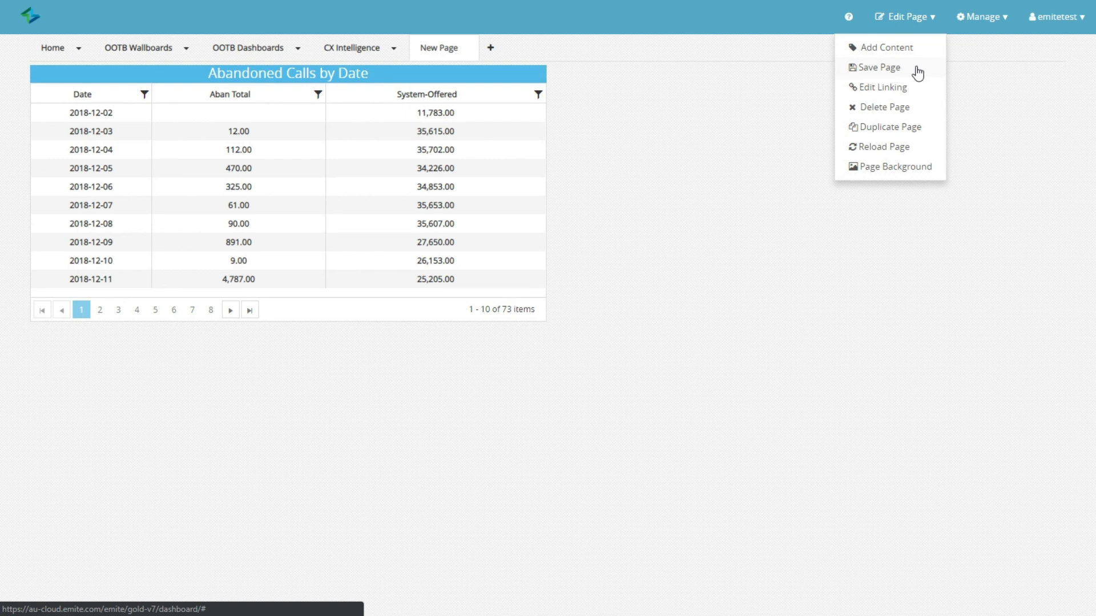
click(879, 67)
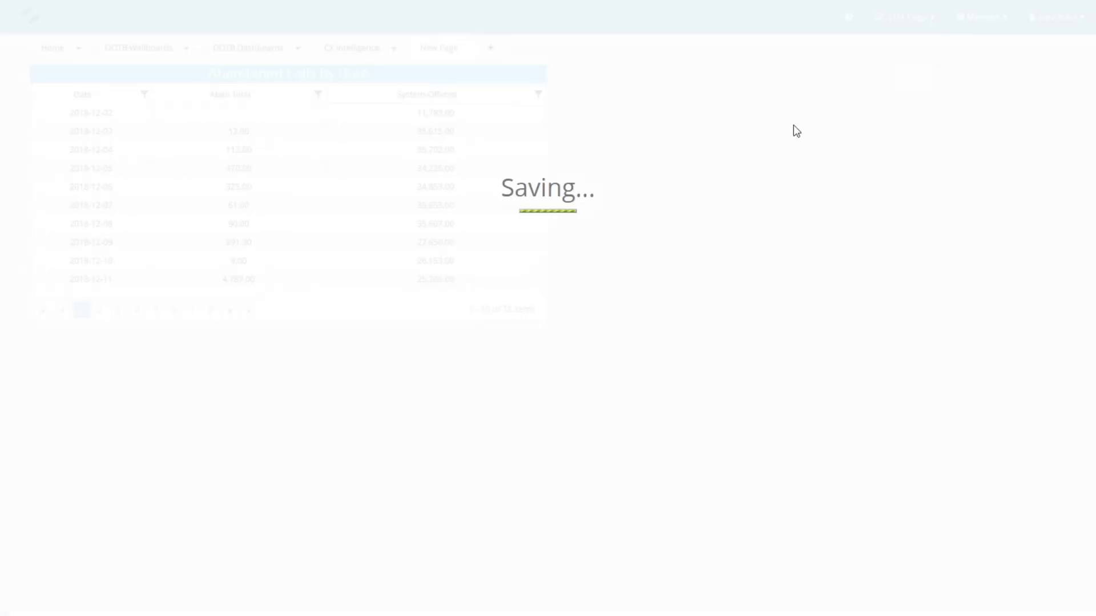